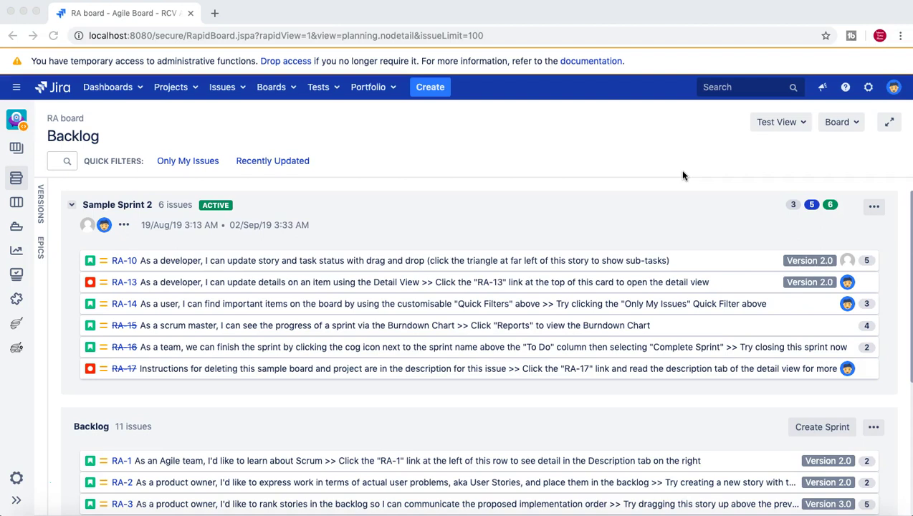
Switch to the RCV Academy Online Portal project and view its settings summary down to Fields.
click(563, 147)
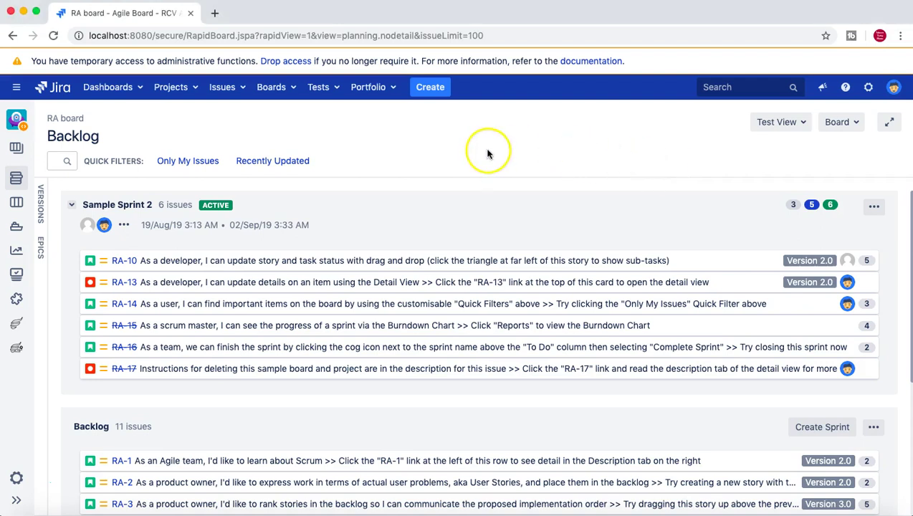
click(14, 477)
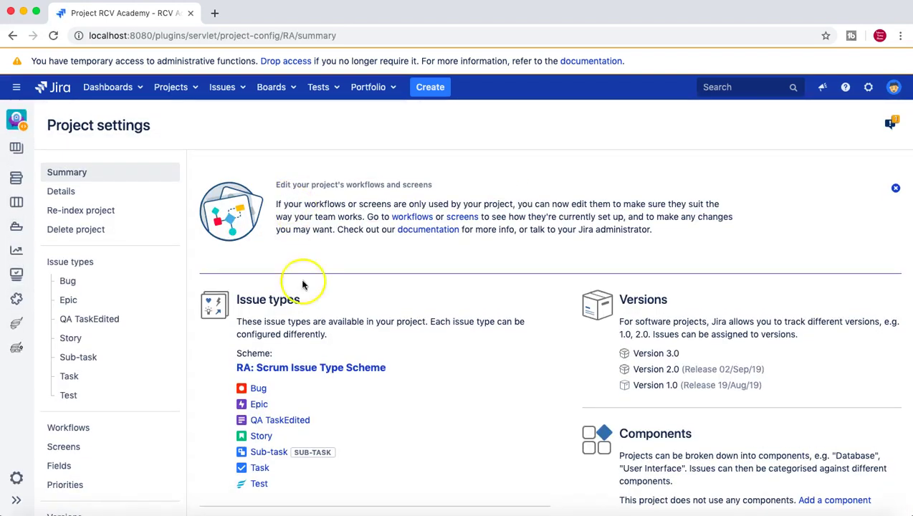
scroll(303, 285, down, 2)
scroll(244, 361, up, 2)
click(194, 95)
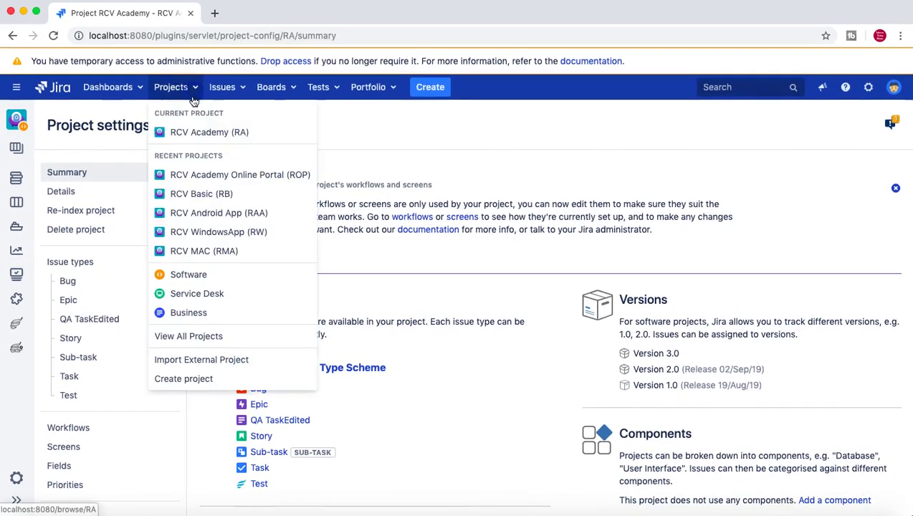
click(204, 178)
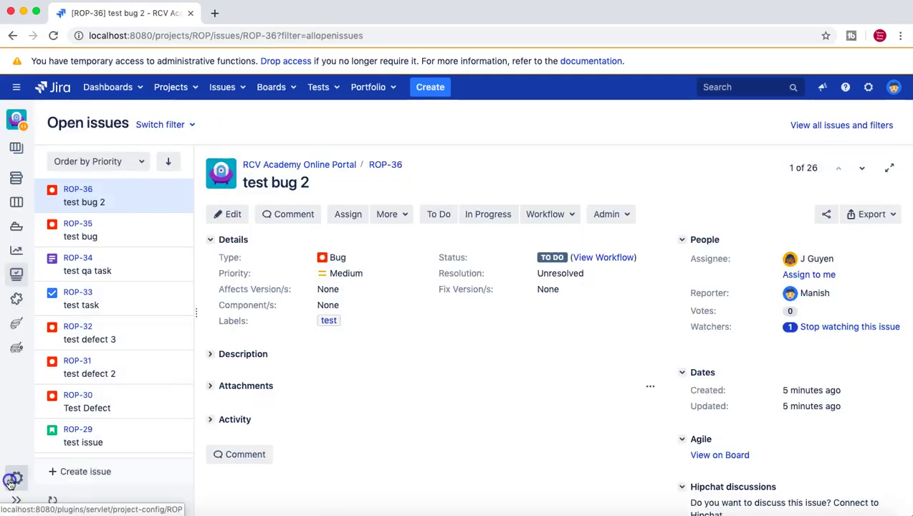
click(12, 478)
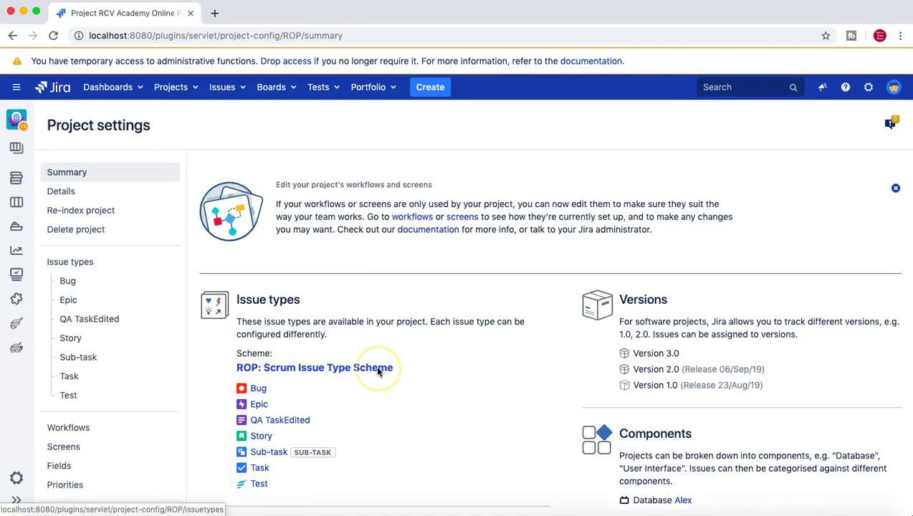
scroll(377, 370, down, 10)
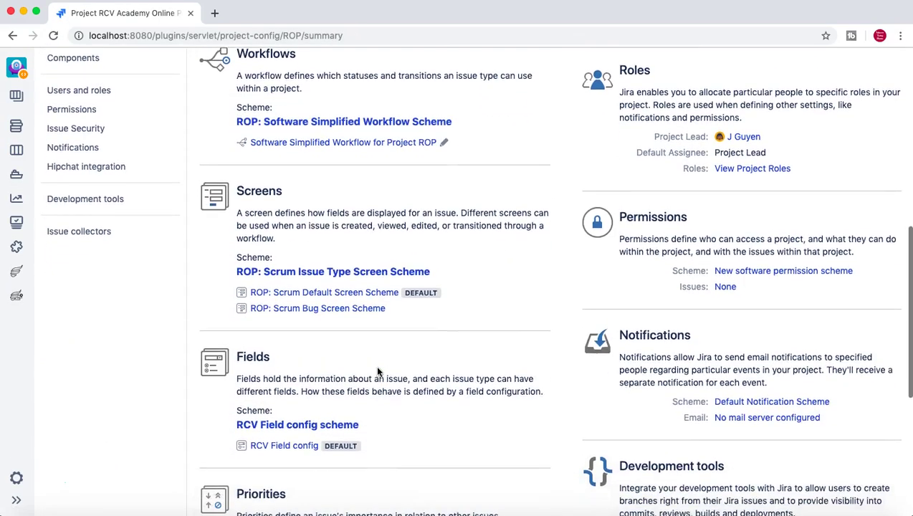
Inspect the RCV Field config field configuration, then go to the Field configuration schemes list.
click(310, 335)
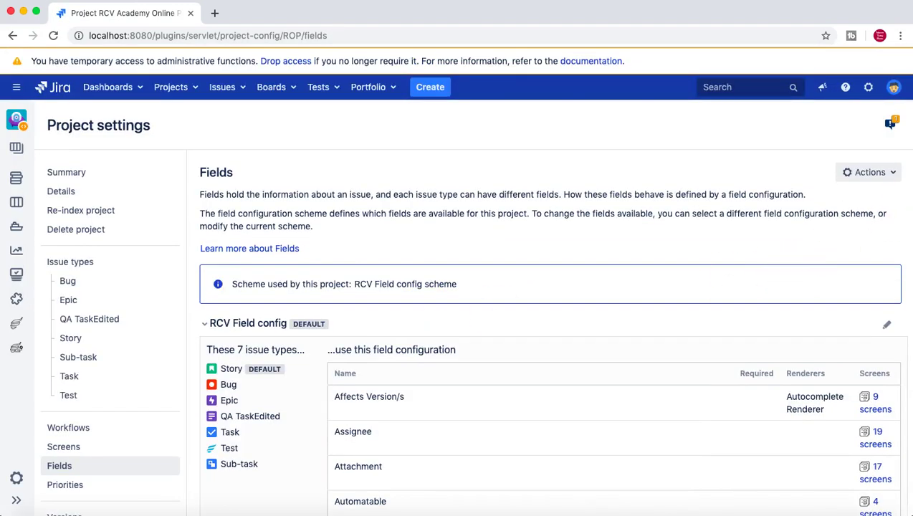
click(886, 326)
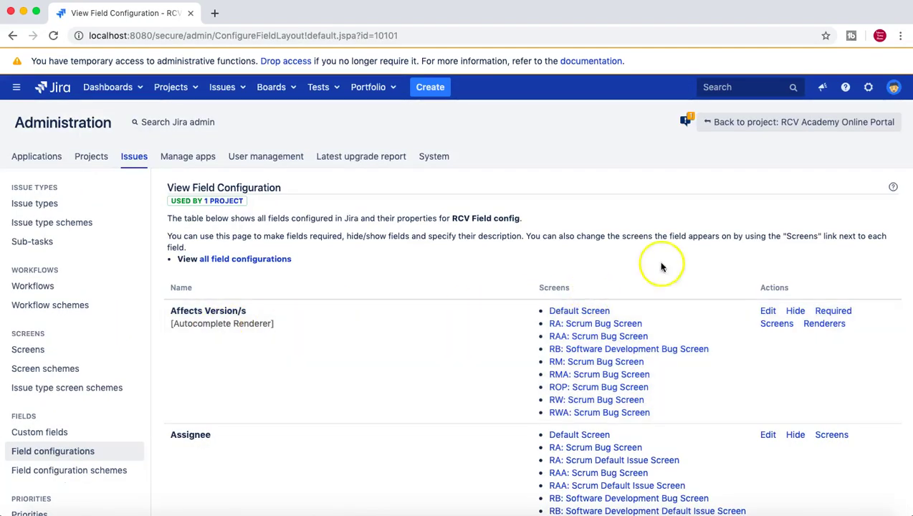
scroll(701, 254, down, 3)
scroll(645, 253, up, 3)
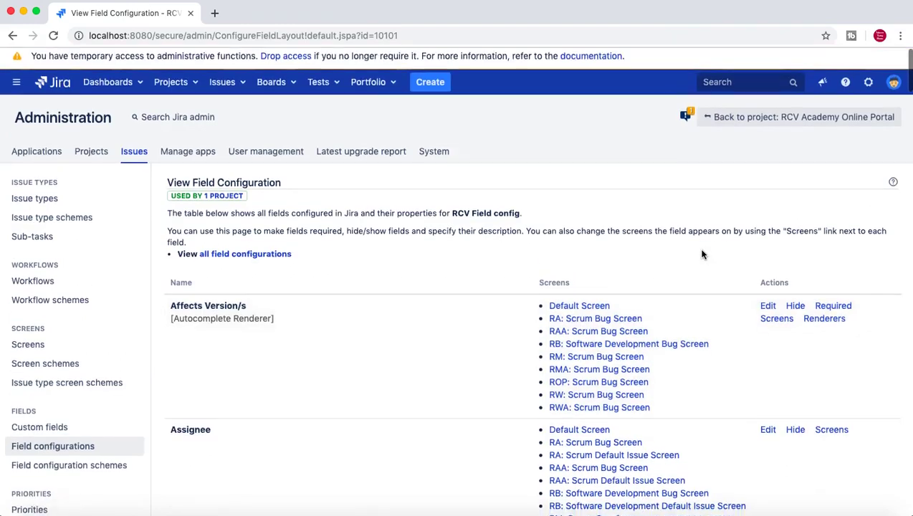
scroll(630, 258, down, 3)
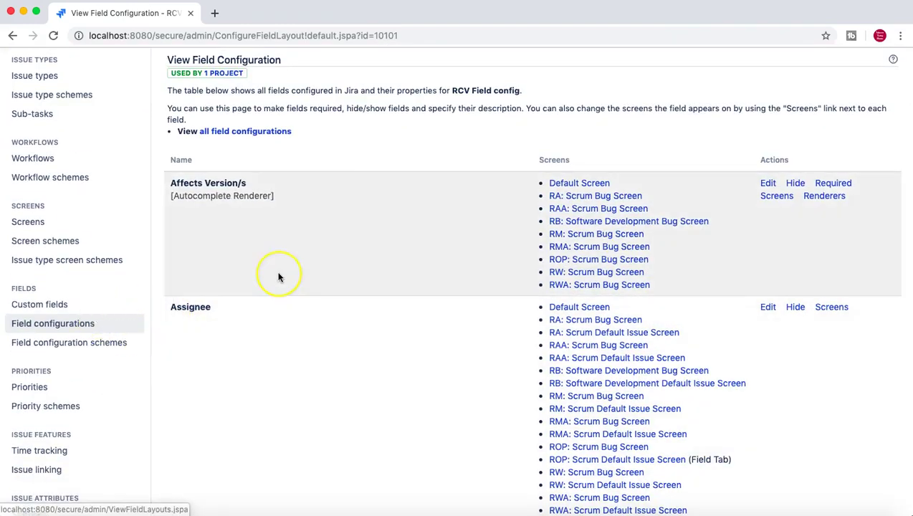
scroll(277, 272, up, 2)
scroll(279, 276, down, 3)
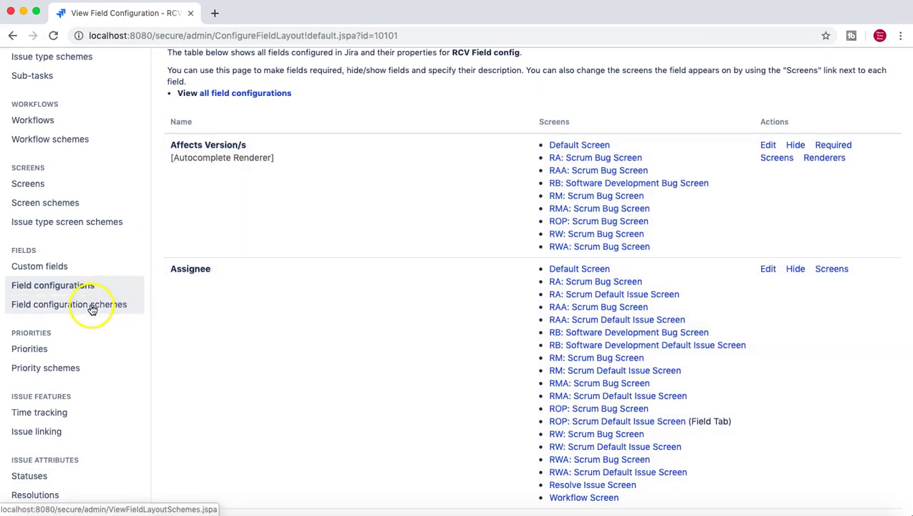
click(92, 310)
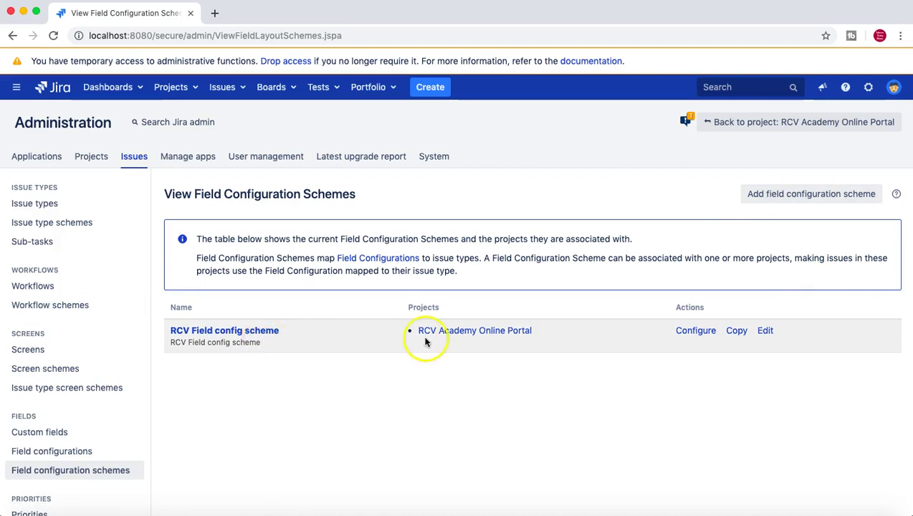
Open RCV Field config scheme for configuring and review its Default entry mapped to RCV Field config.
click(239, 333)
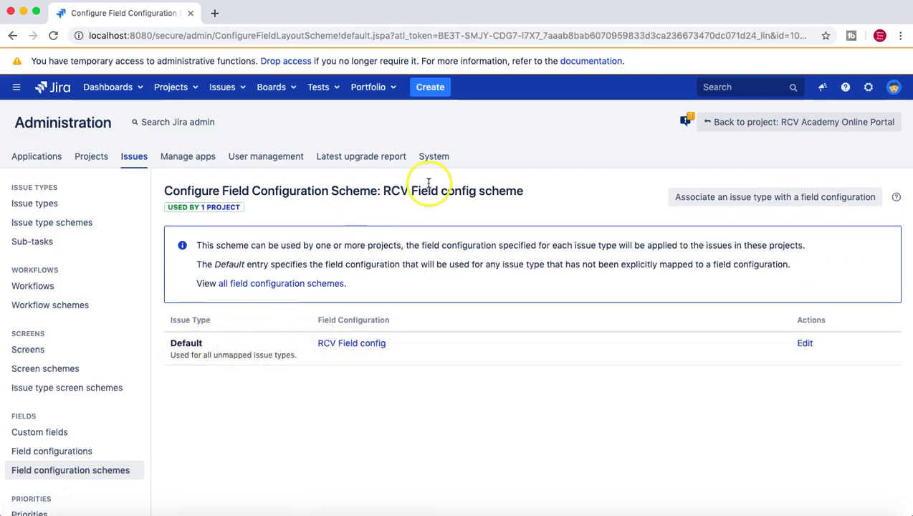
drag(384, 191, 533, 194)
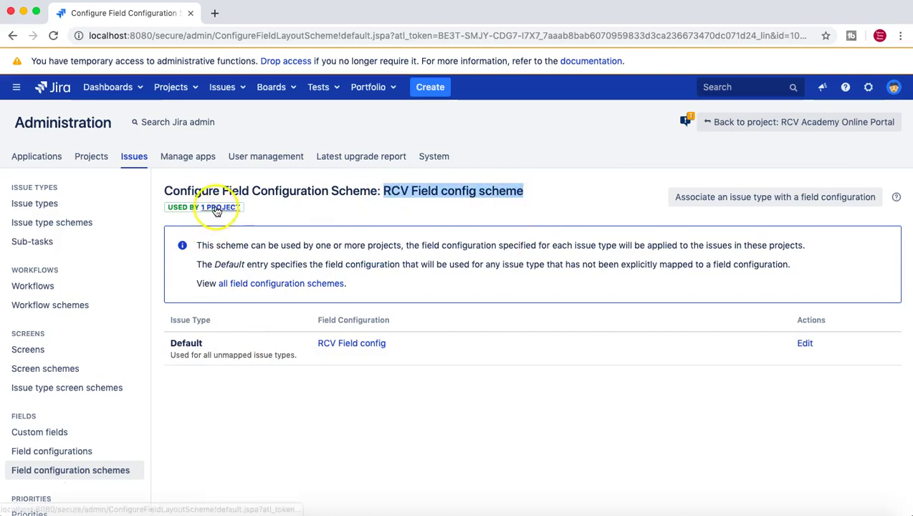
click(247, 376)
drag(165, 345, 299, 359)
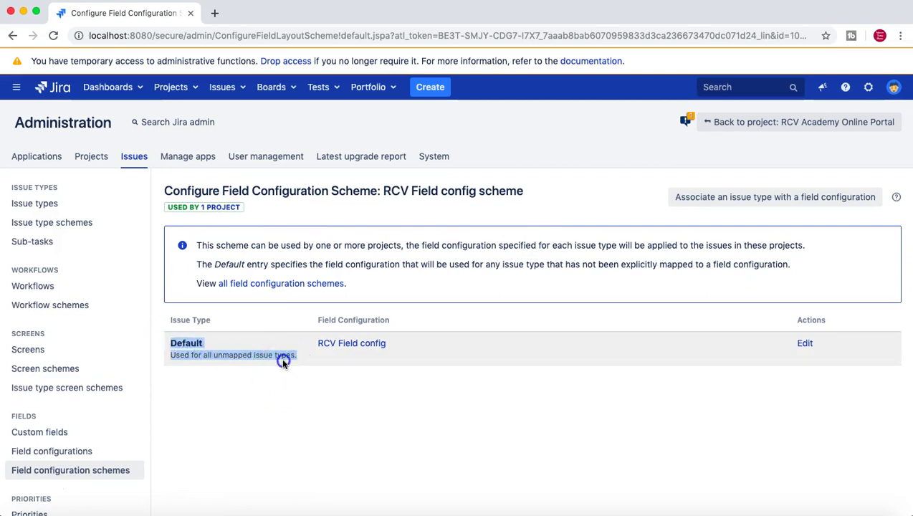
click(285, 357)
drag(384, 191, 524, 192)
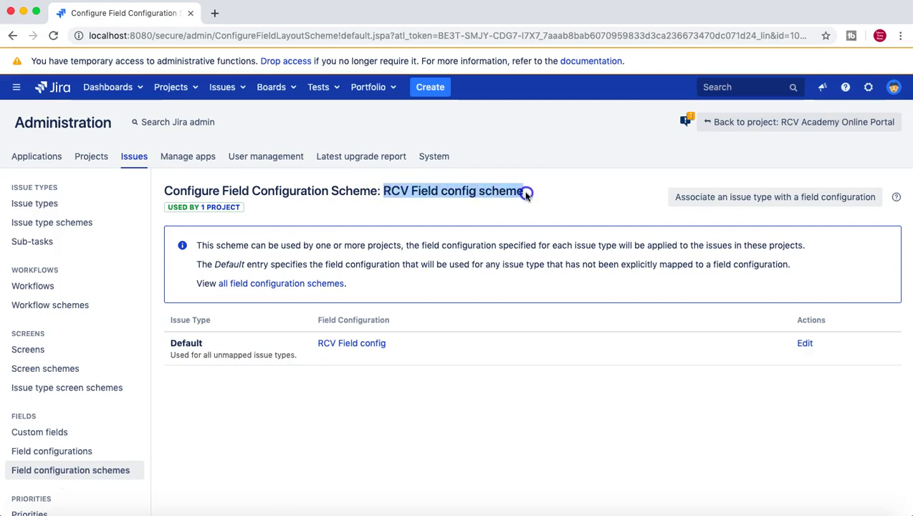
click(309, 347)
drag(309, 347, 389, 346)
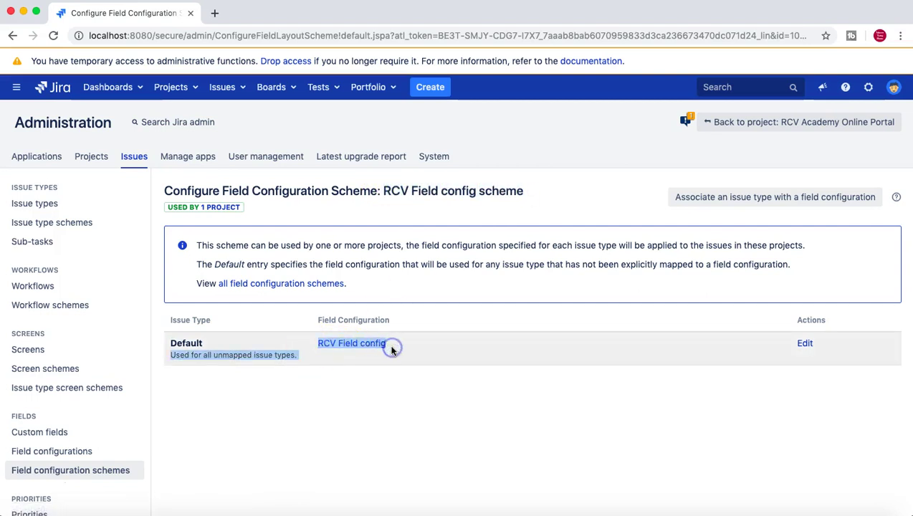
click(387, 346)
drag(315, 346, 390, 345)
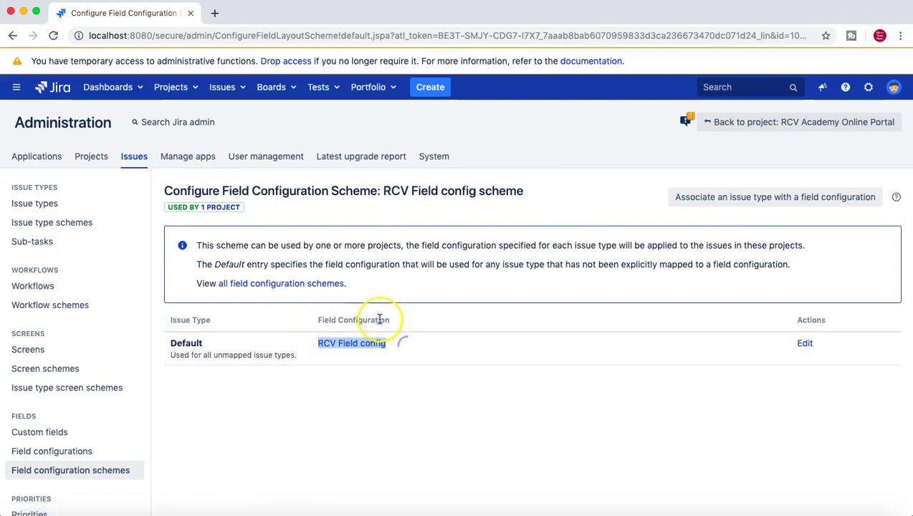
click(397, 326)
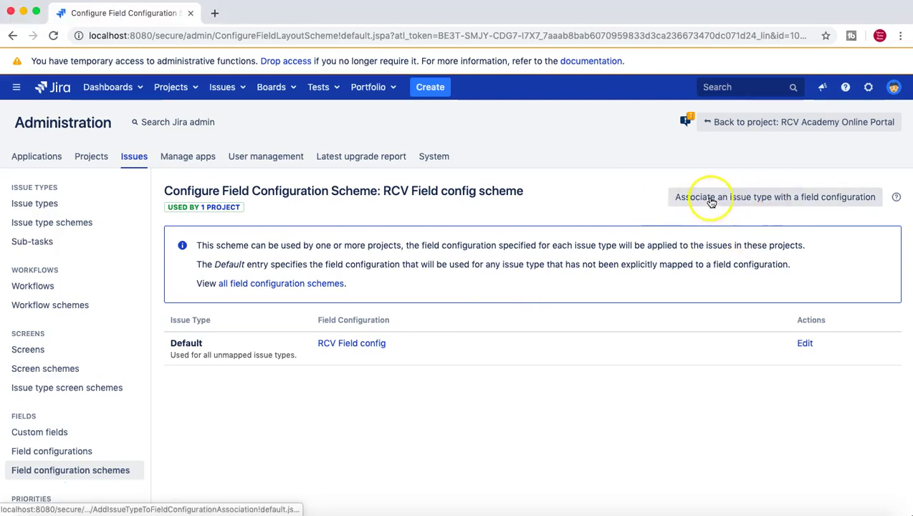
Map the Epic issue type to RCV Field config in the scheme.
click(784, 203)
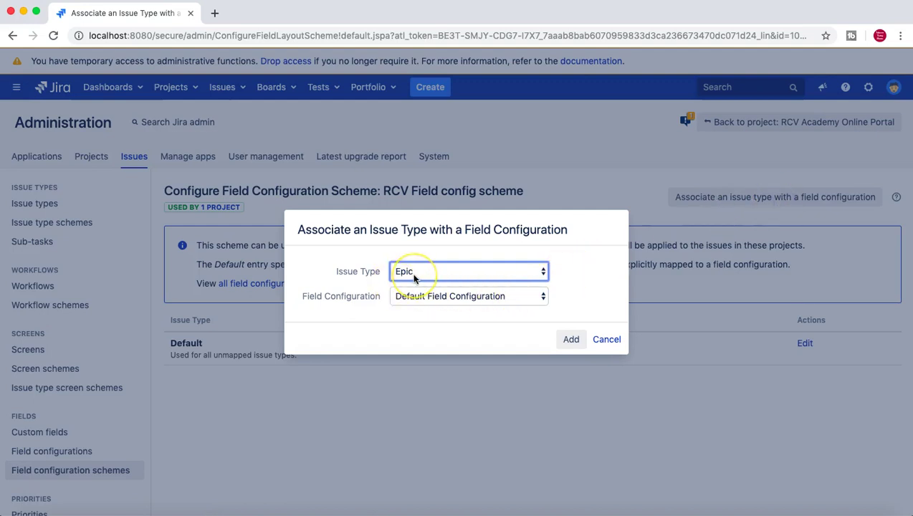
click(425, 296)
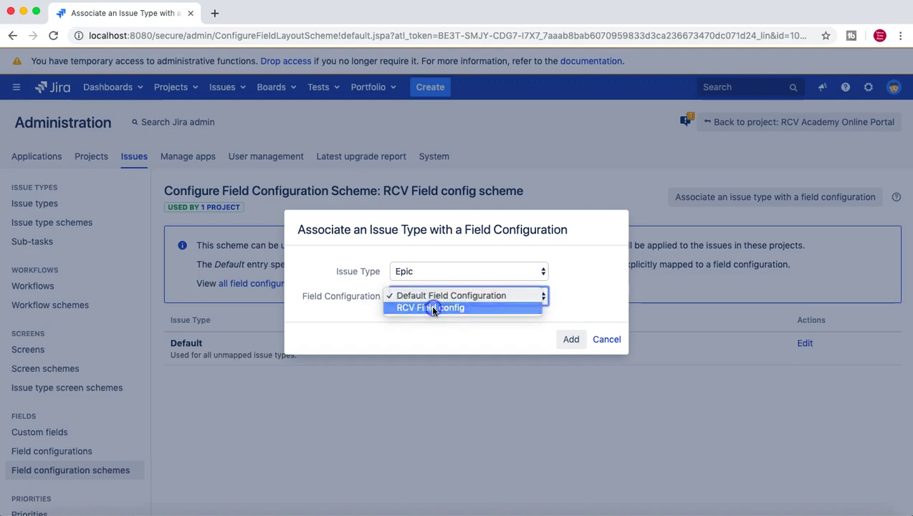
click(432, 308)
click(571, 339)
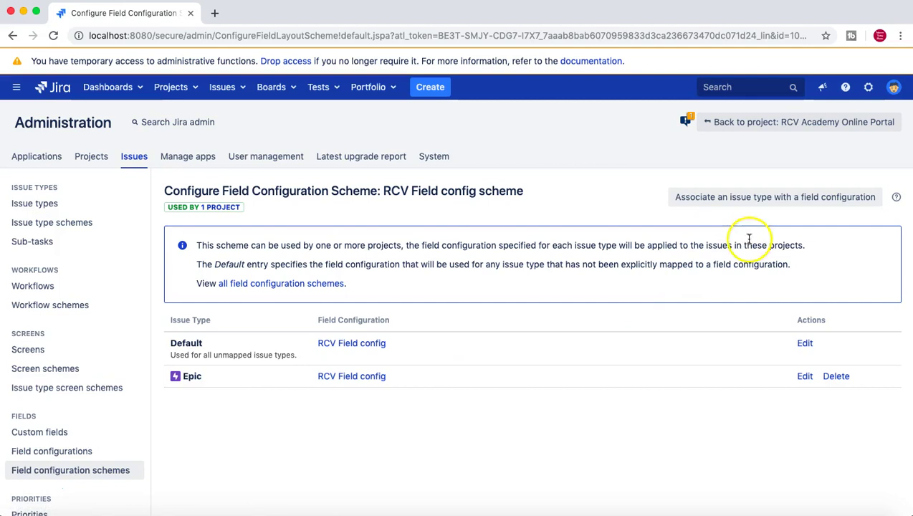
Map the Story issue type to RCV Field config as well, then review the Default entry.
click(787, 200)
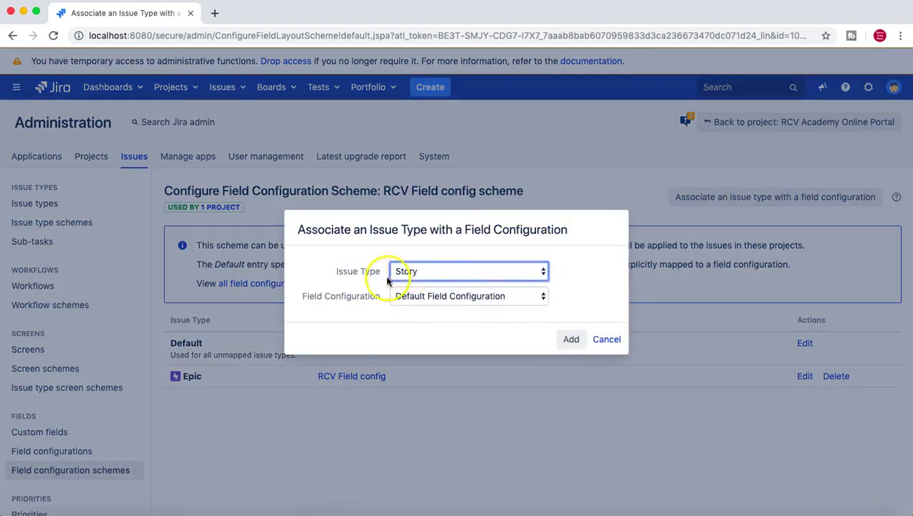
click(424, 295)
click(425, 307)
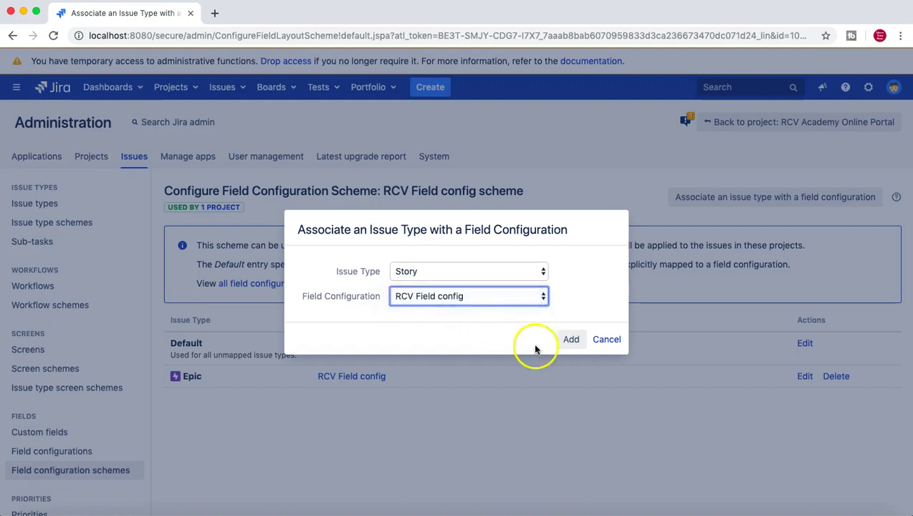
click(570, 340)
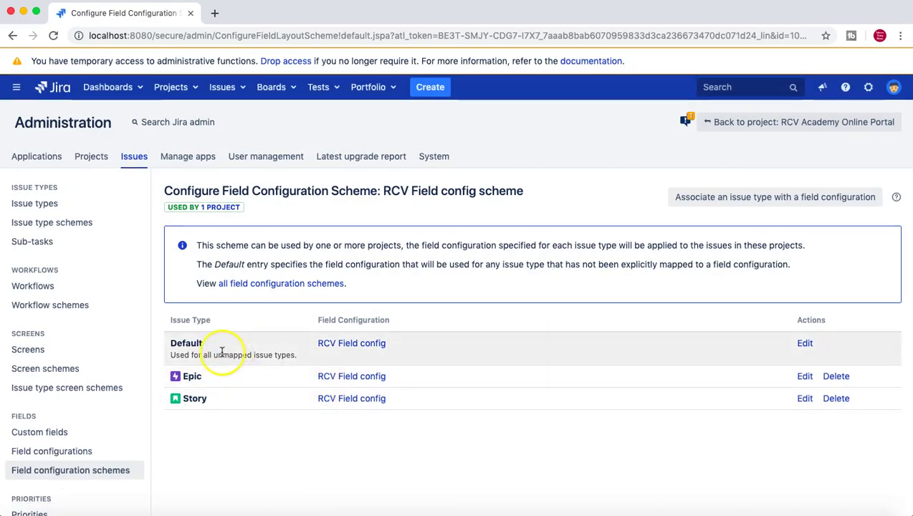
drag(211, 356, 292, 355)
click(293, 356)
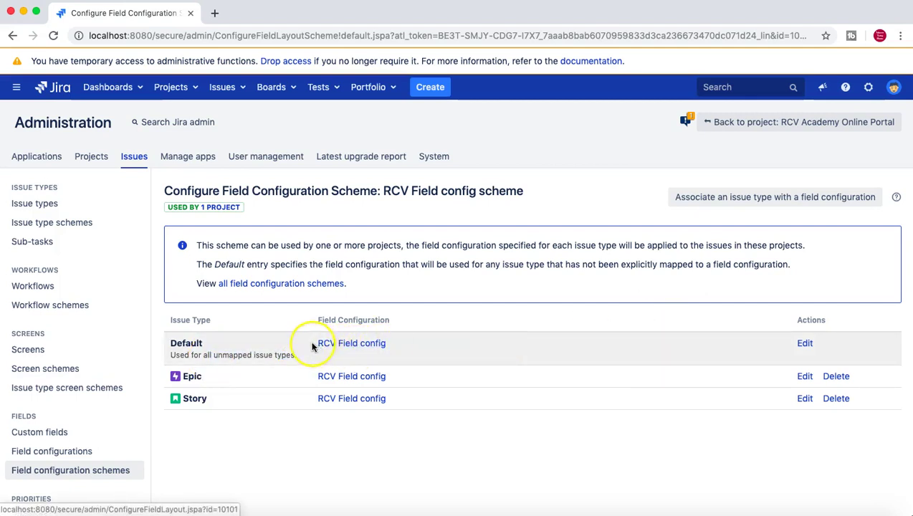
drag(310, 341, 387, 342)
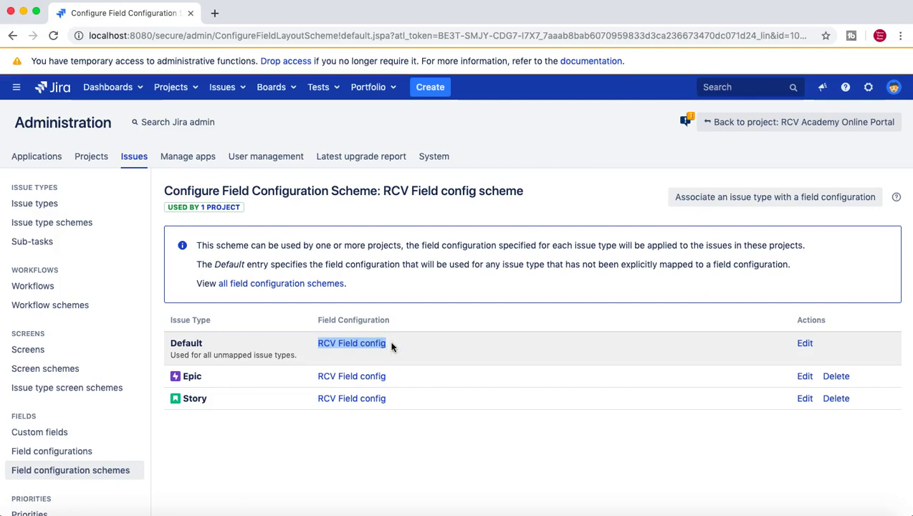
click(402, 350)
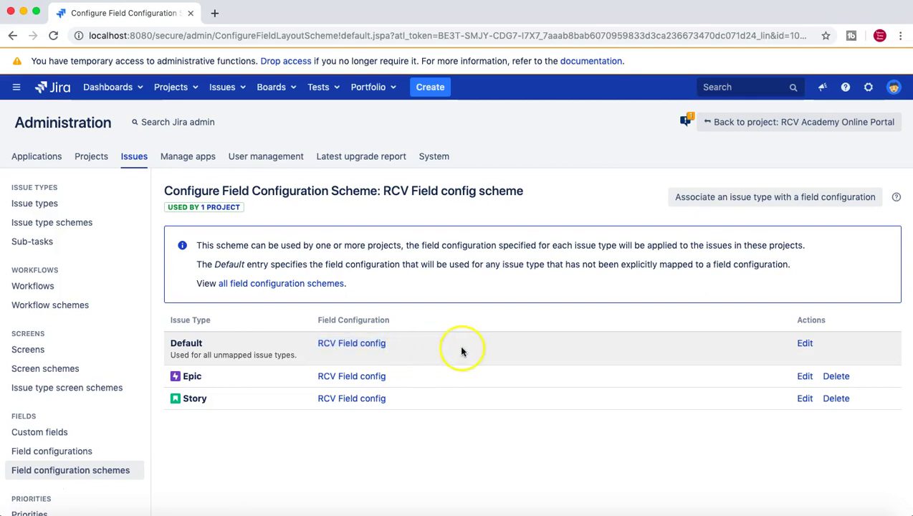
Change the scheme's Default entry to use Default Field Configuration.
click(802, 343)
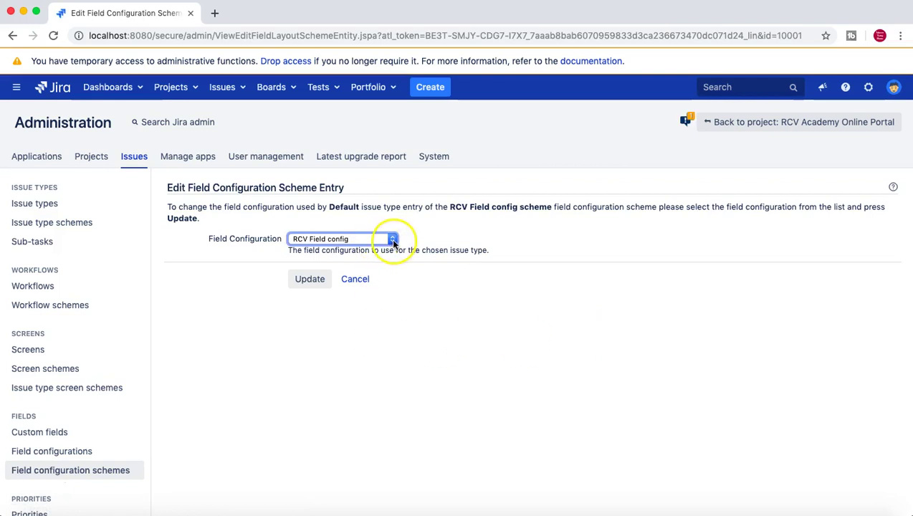
click(392, 241)
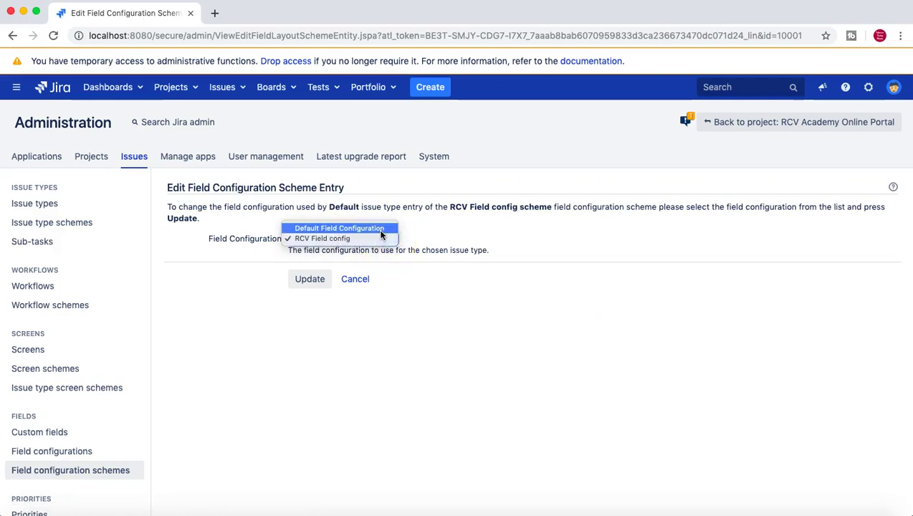
click(381, 230)
click(309, 280)
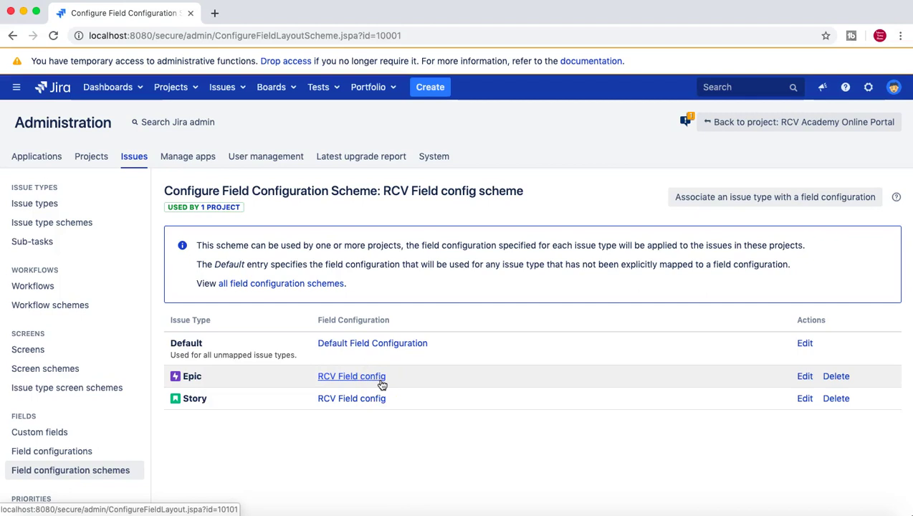
Confirm the Default row shows Default Field Configuration and list the projects using RCV Field config scheme.
double_click(341, 344)
drag(341, 343, 439, 348)
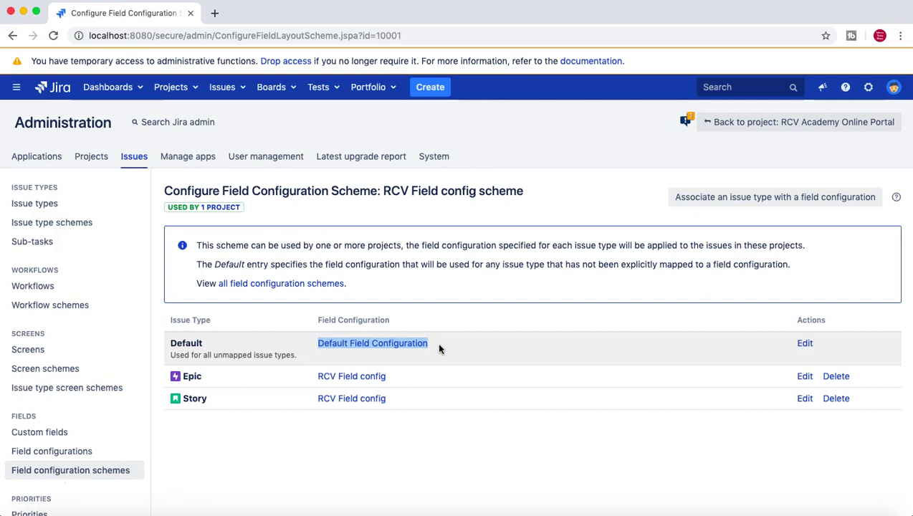
click(410, 452)
drag(384, 192, 525, 192)
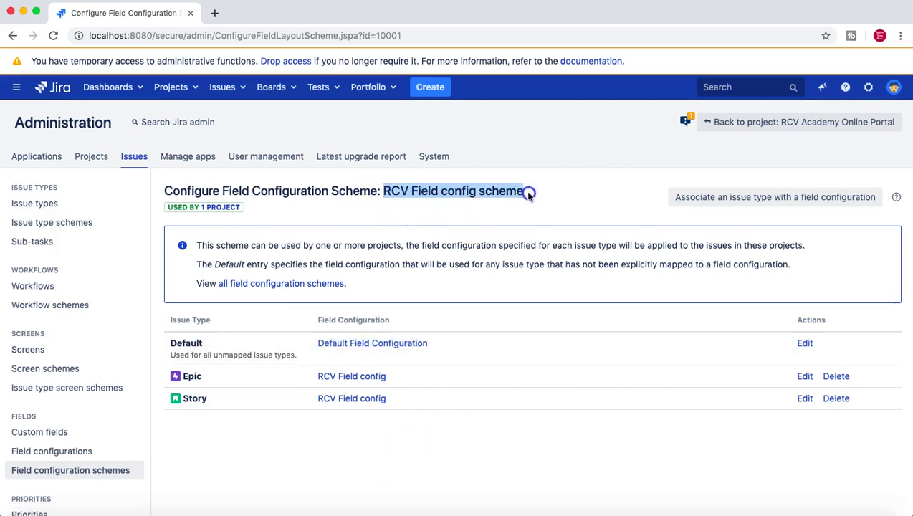
click(223, 207)
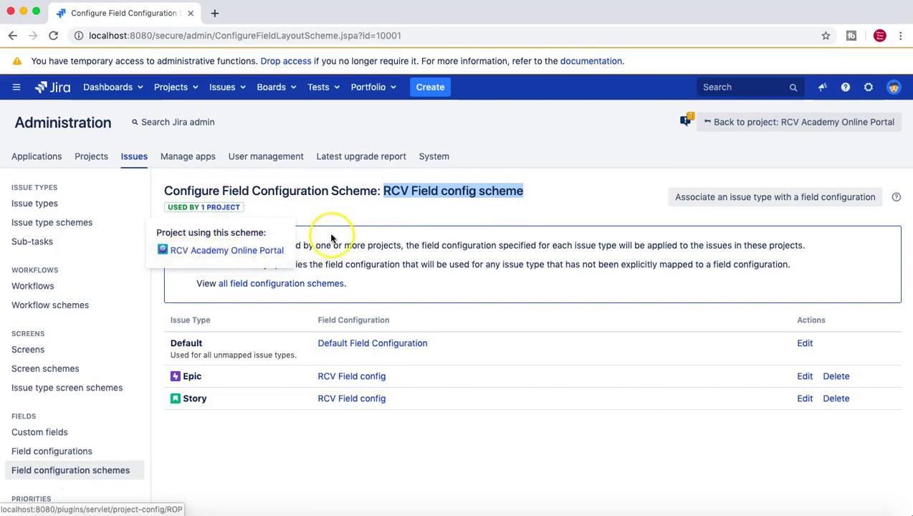
Start a new issue in RCV Academy Online Portal with Epic as the issue type.
click(260, 256)
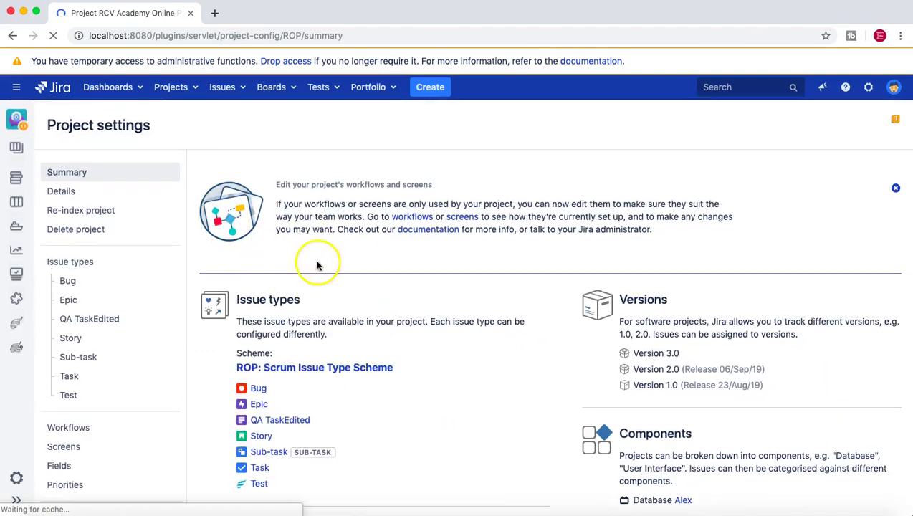
click(436, 89)
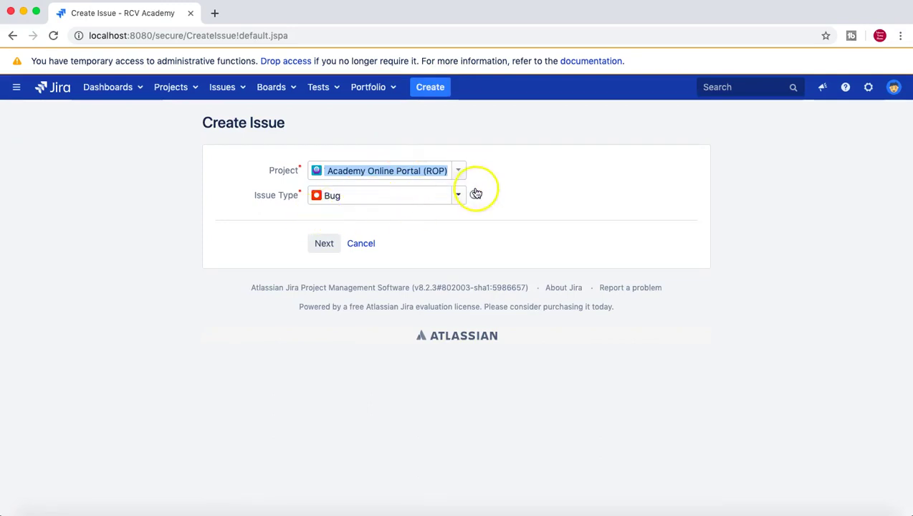
click(459, 171)
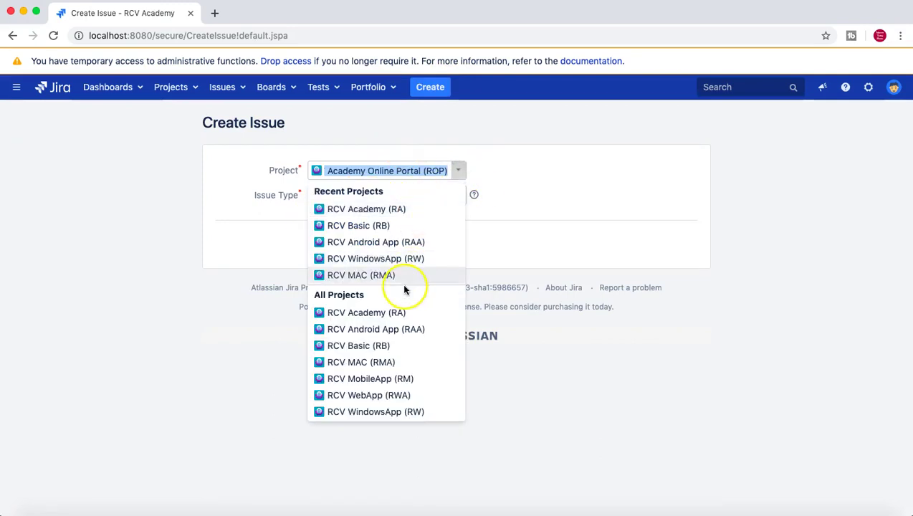
click(523, 166)
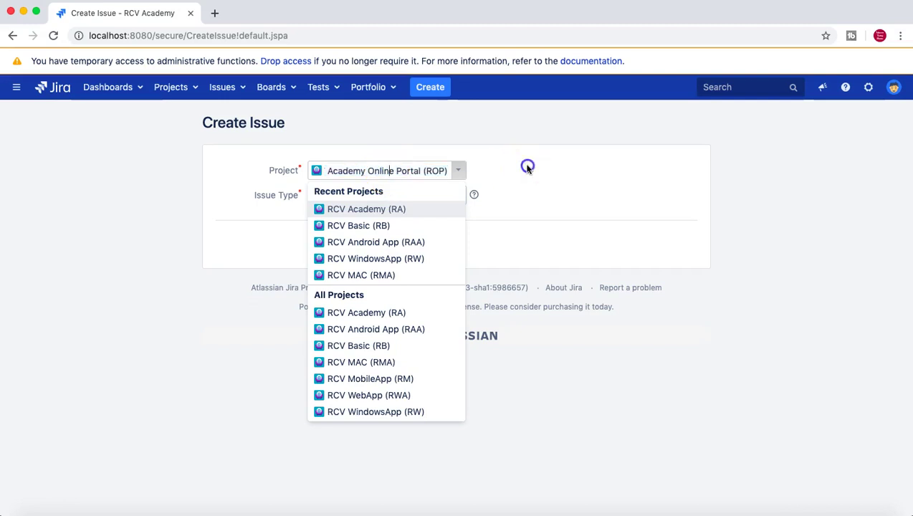
click(458, 197)
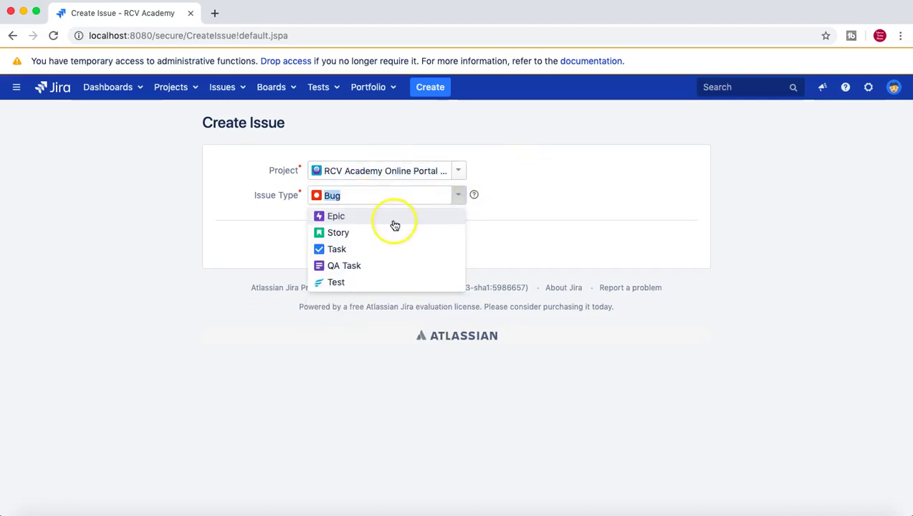
click(373, 215)
click(322, 242)
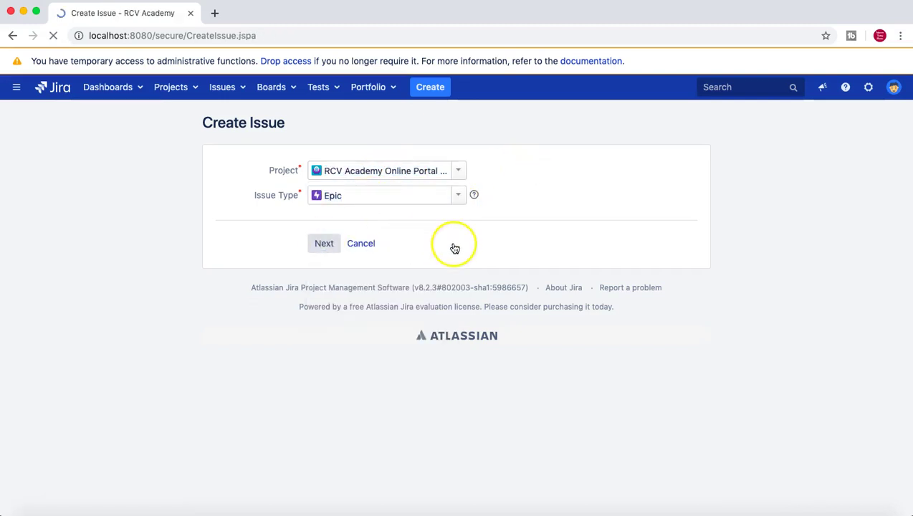
Verify the Labels field carries the required asterisk on the Epic form.
scroll(272, 367, down, 10)
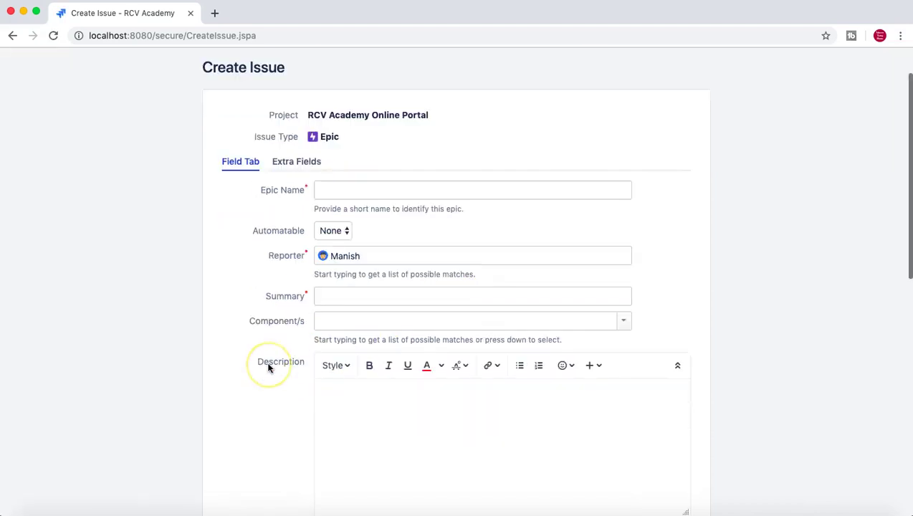
drag(273, 270, 296, 273)
click(306, 270)
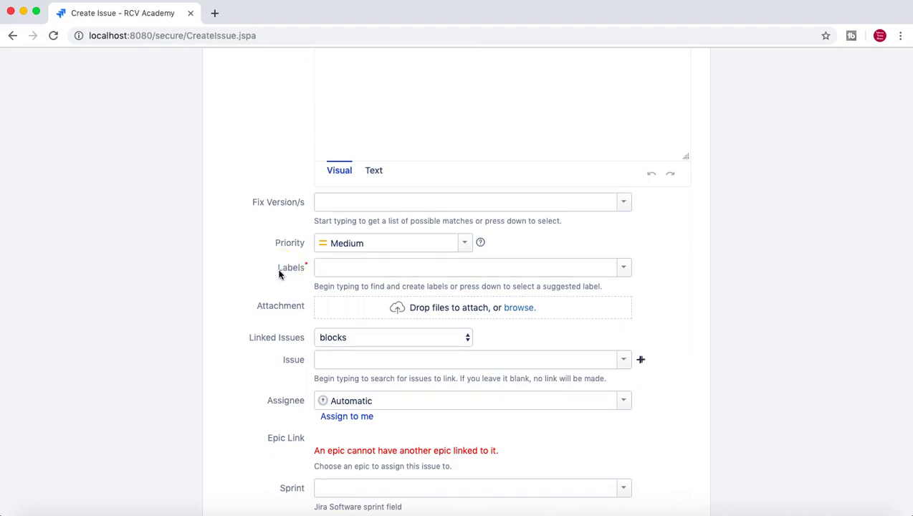
scroll(280, 272, down, 1)
scroll(297, 204, up, 10)
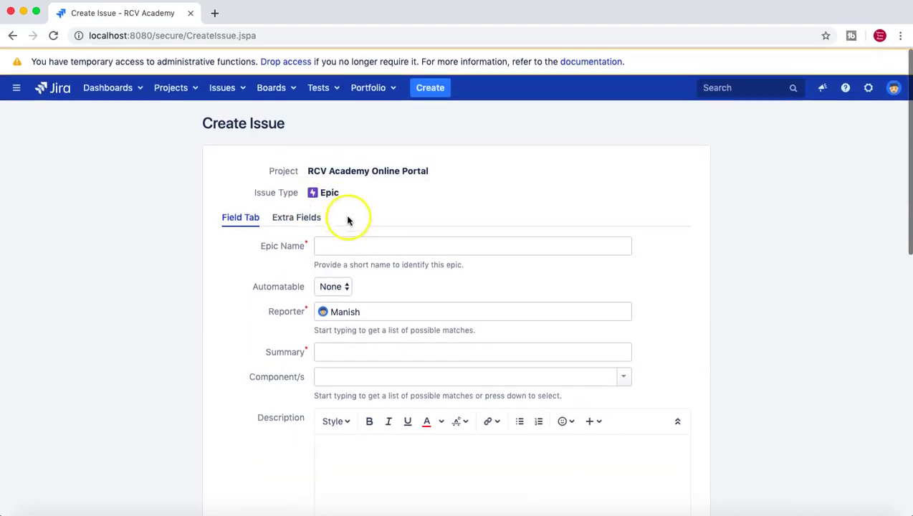
Set a new issue's type to Story and verify Labels is marked required.
click(439, 86)
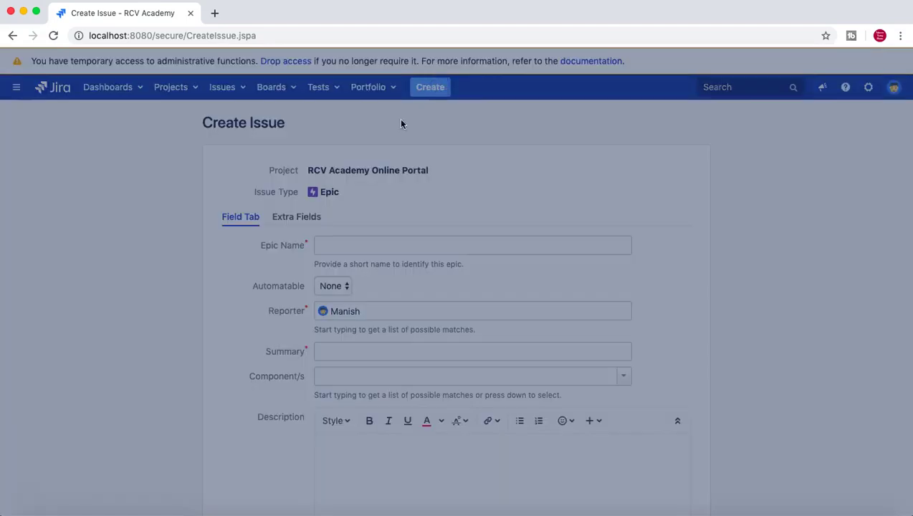
click(455, 177)
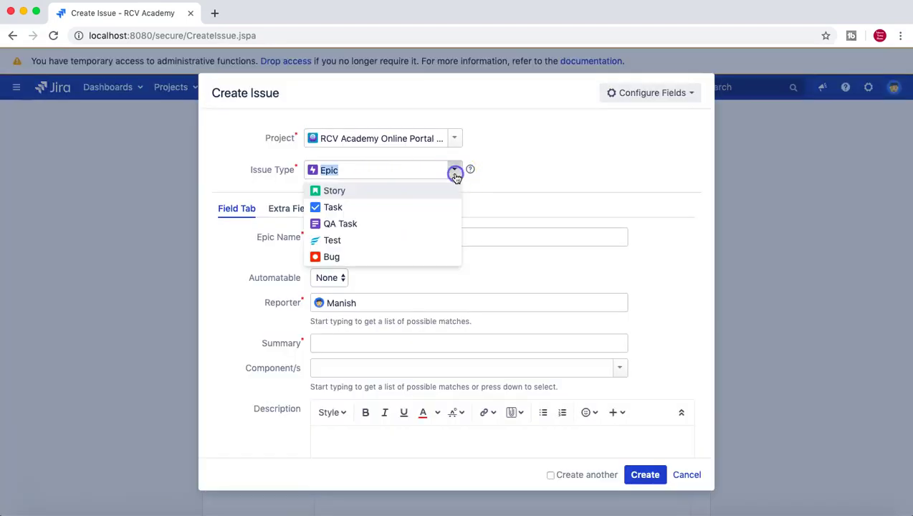
click(386, 191)
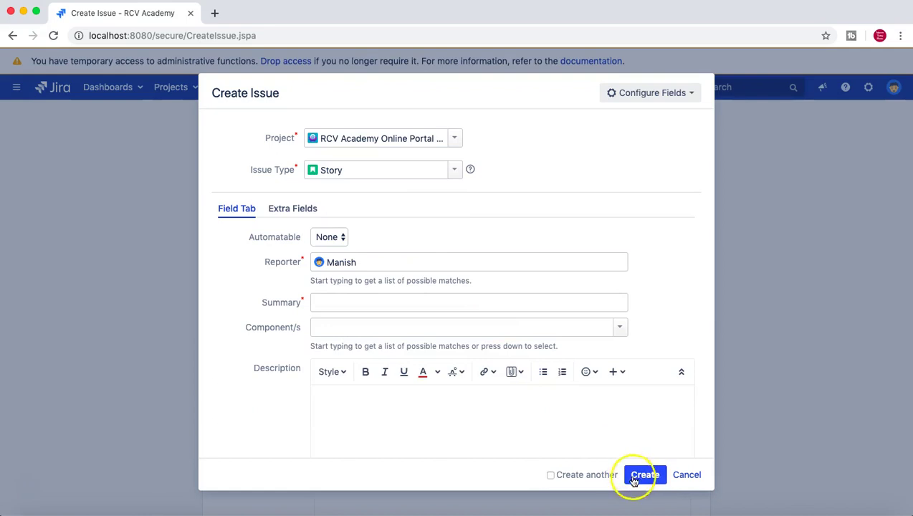
scroll(470, 413, down, 5)
scroll(471, 414, down, 4)
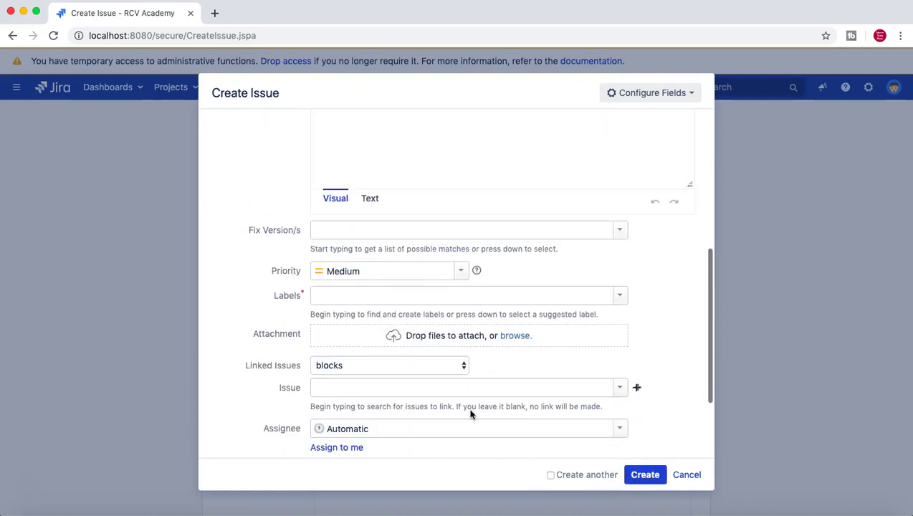
scroll(261, 299, down, 2)
drag(277, 241, 302, 239)
scroll(303, 239, up, 10)
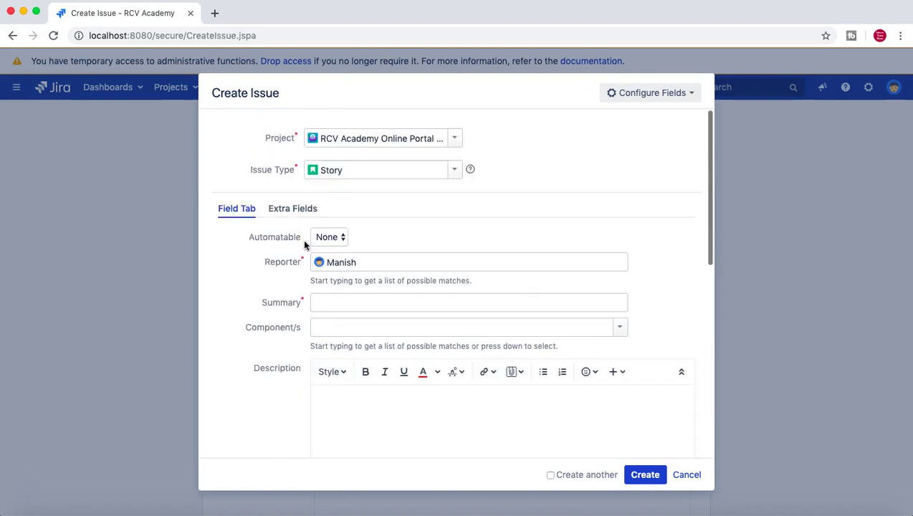
Switch the issue type to Task and confirm Labels has no required asterisk.
click(455, 170)
click(389, 208)
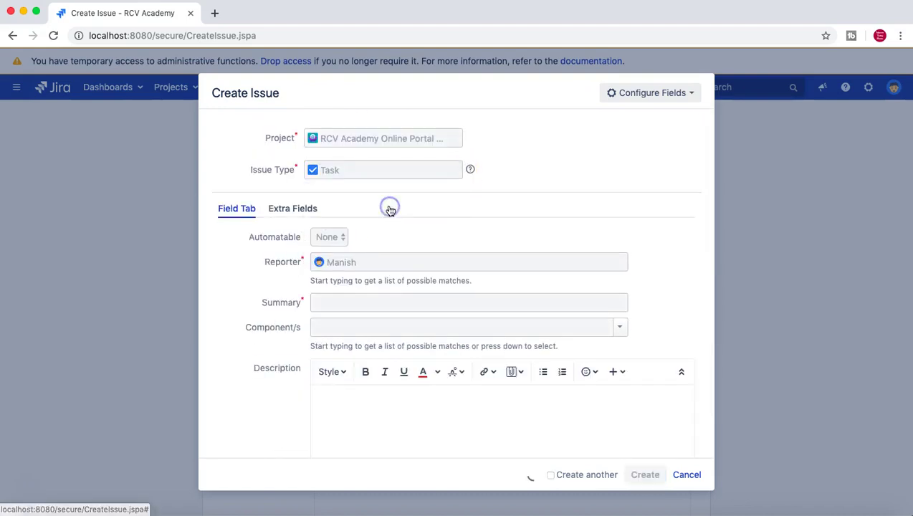
scroll(229, 324, down, 5)
scroll(231, 328, down, 3)
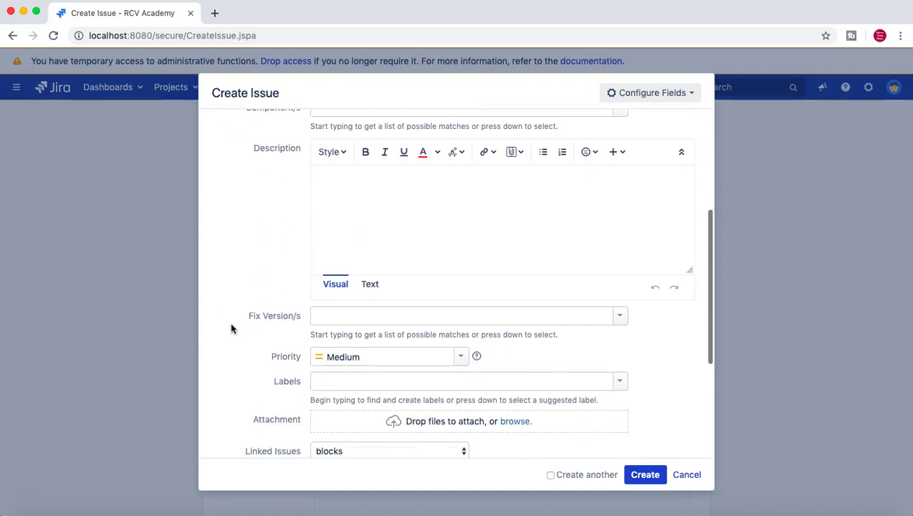
drag(275, 324, 302, 322)
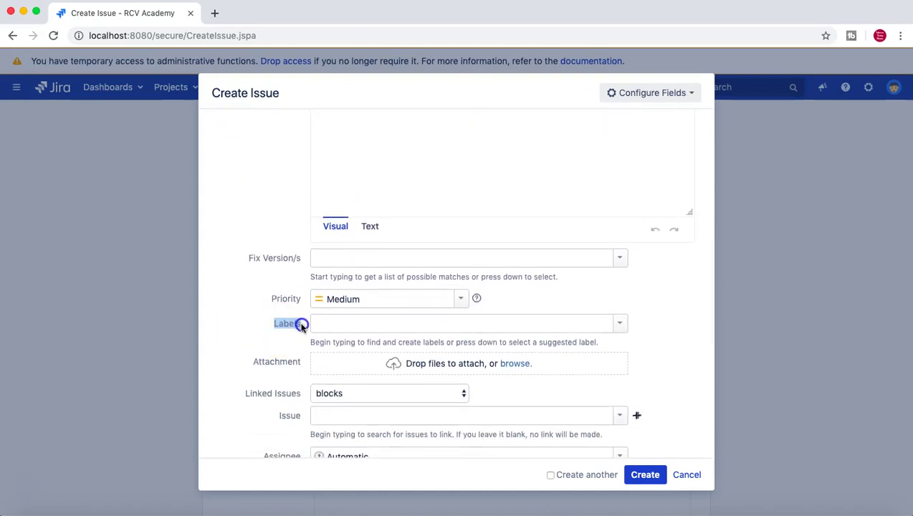
scroll(266, 323, up, 1)
scroll(267, 323, up, 7)
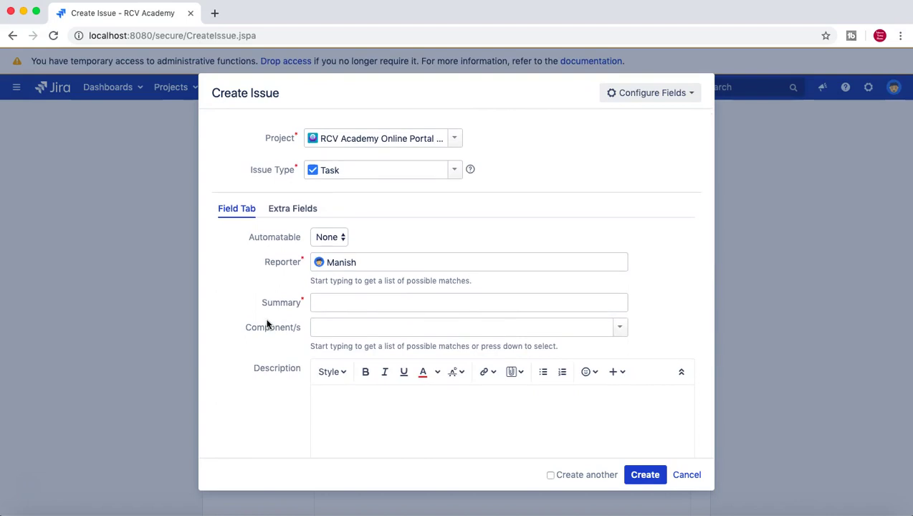
scroll(266, 324, down, 8)
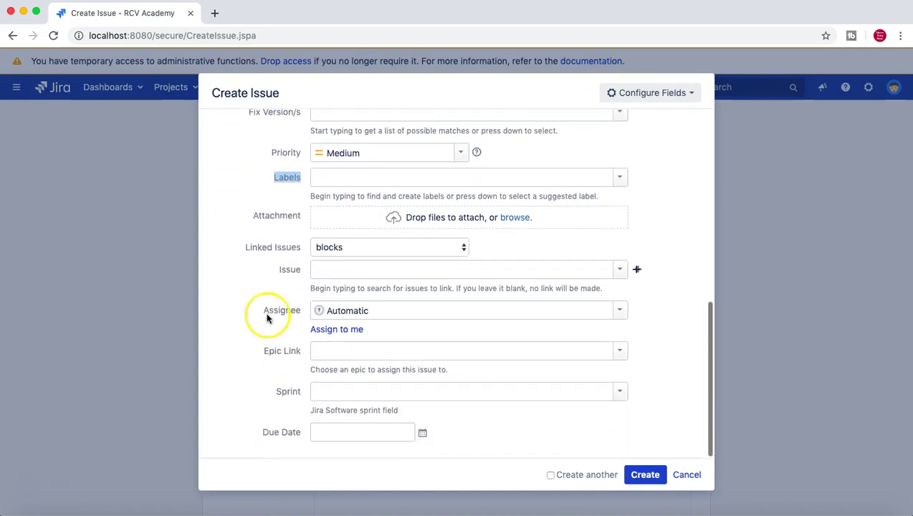
click(283, 179)
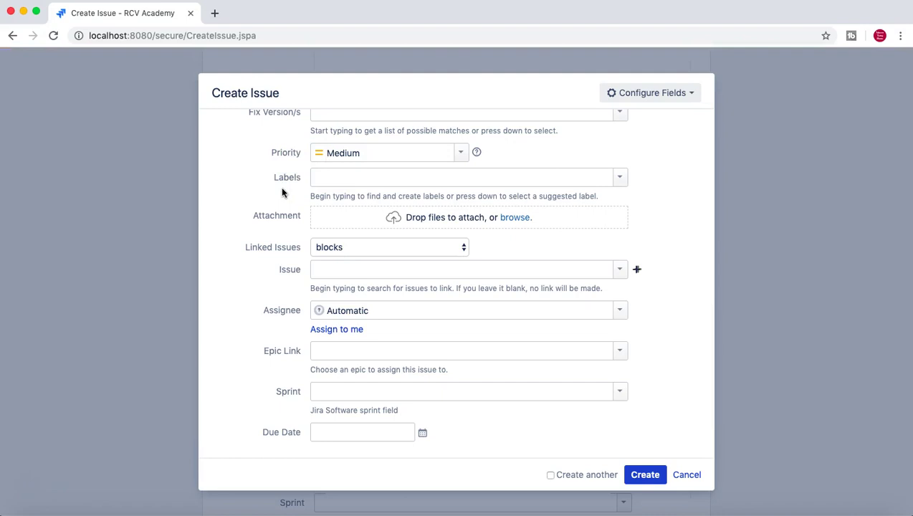